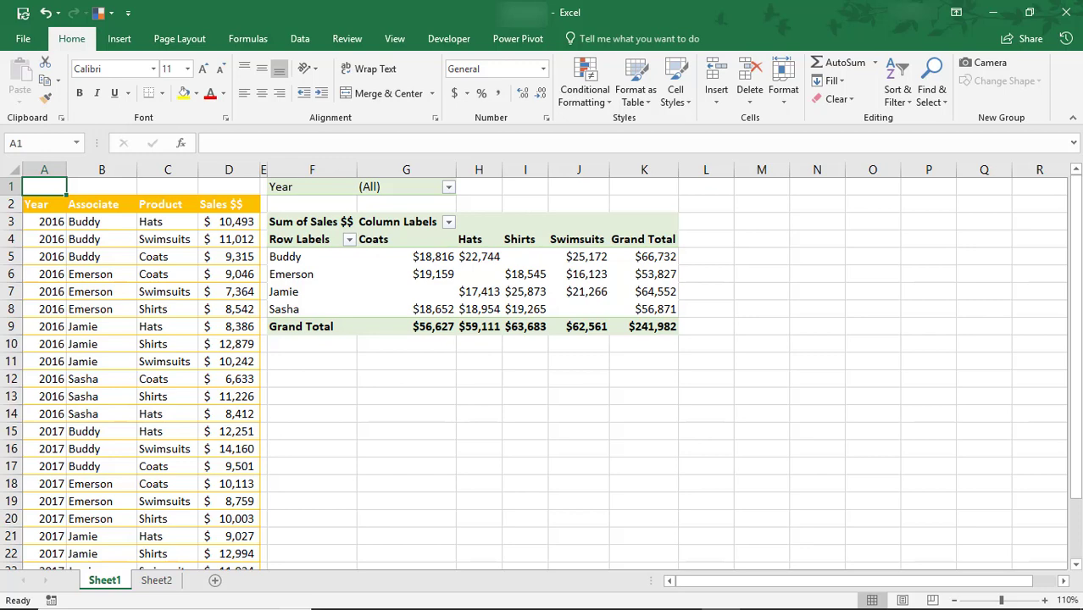
# Filter the Dates timeline to February–March 2017, then switch to Sheet2 with the slicers and chart.
pyautogui.moveTo(467, 428); pyautogui.dragTo(621, 433)
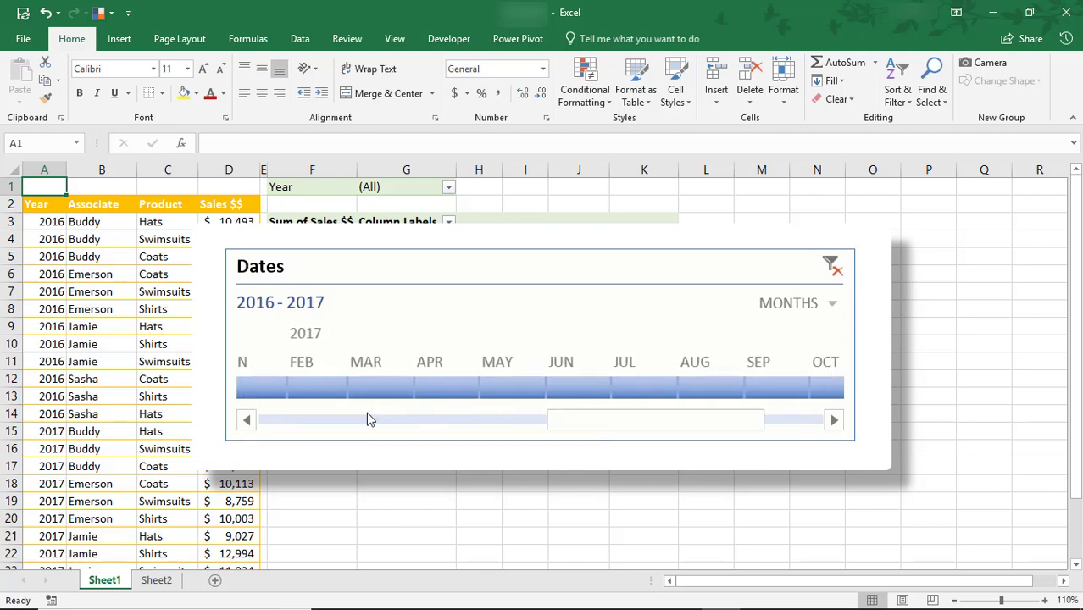
pyautogui.click(302, 387)
pyautogui.click(374, 388)
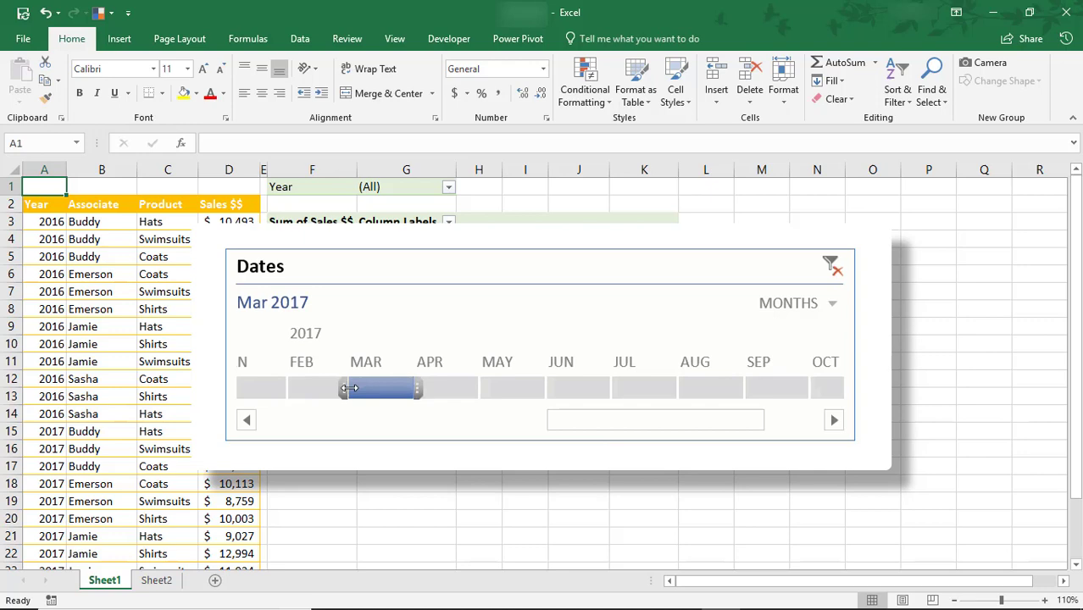
pyautogui.moveTo(350, 388); pyautogui.dragTo(302, 391)
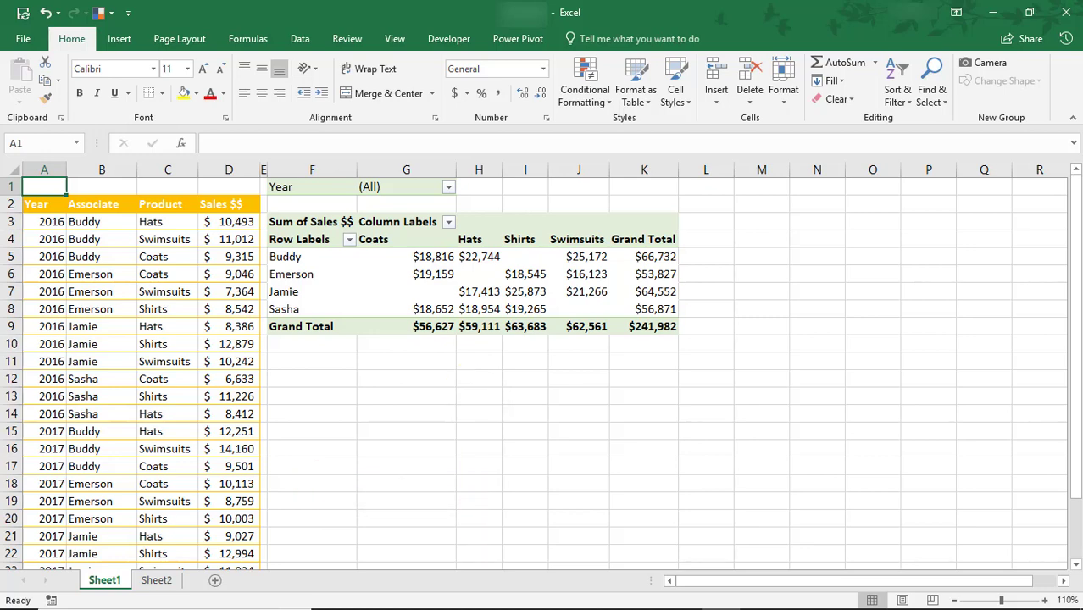
pyautogui.hotkey('ctrl', 'pagedown')
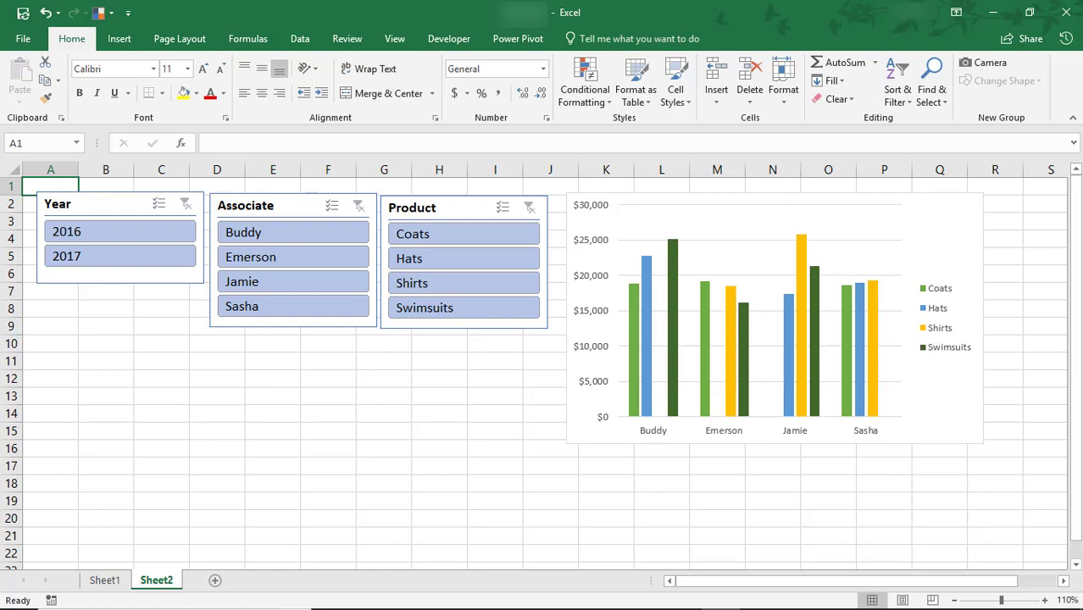
# On Sheet1's PivotTable, try Insert Timeline and dismiss the no-date-field error.
pyautogui.hotkey('ctrl', 'pageup')
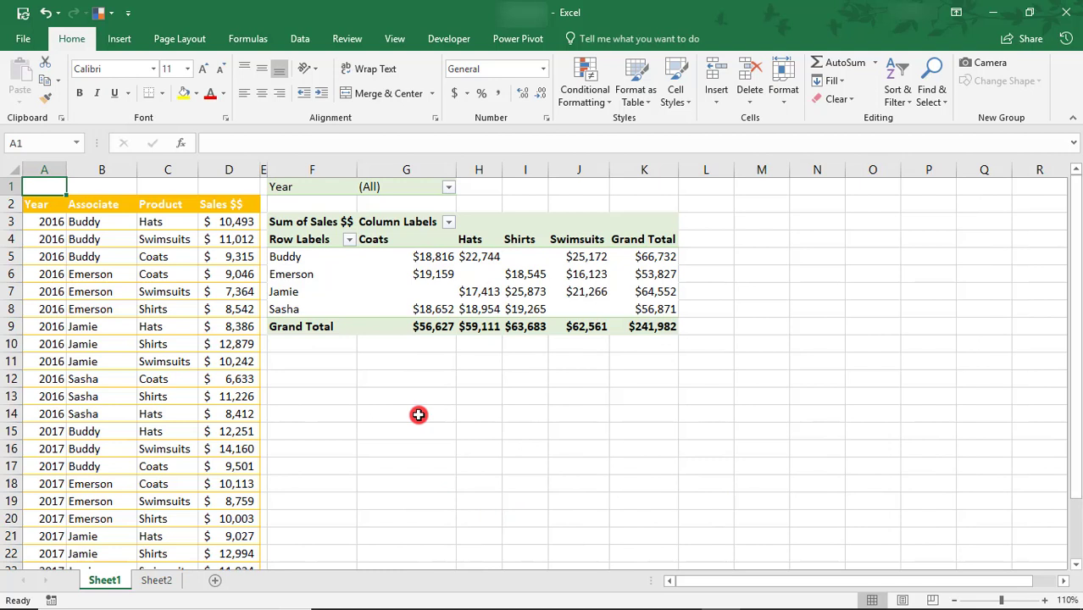
pyautogui.click(510, 291)
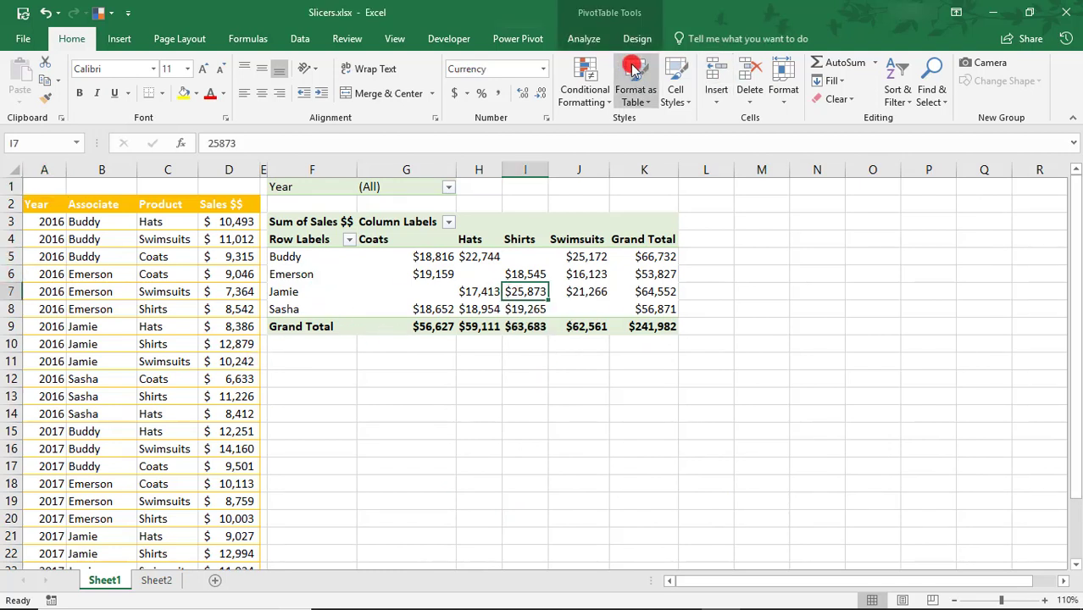
pyautogui.click(579, 39)
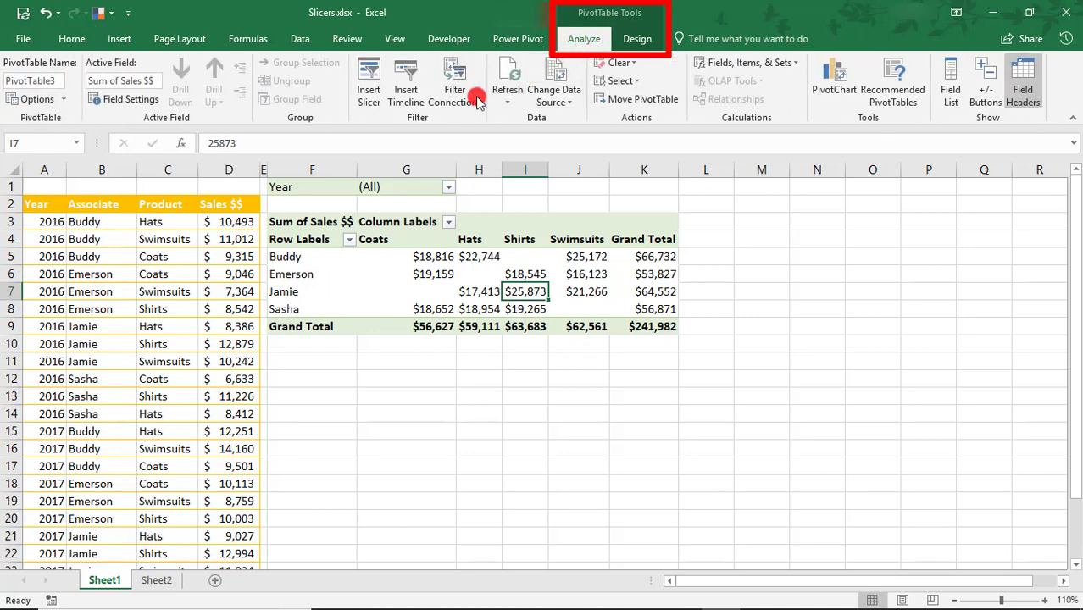
pyautogui.click(412, 76)
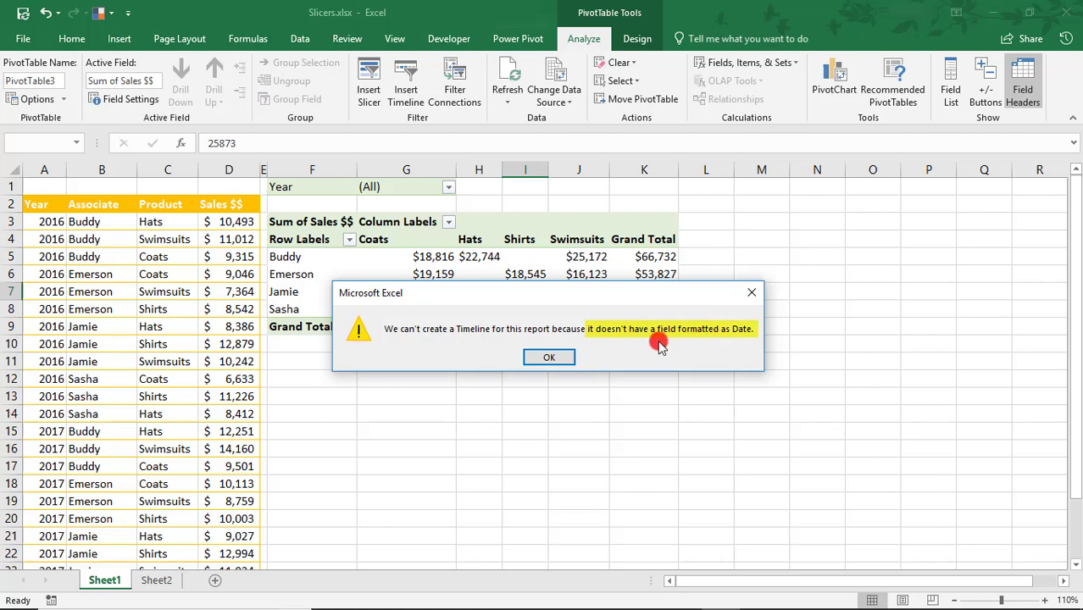
pyautogui.click(559, 357)
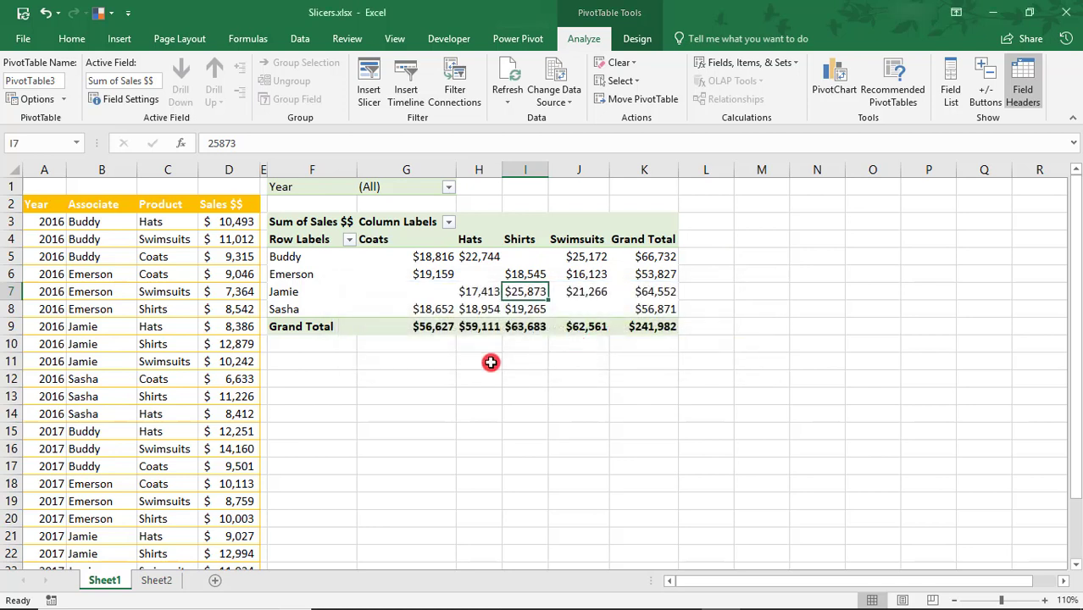
# Replace the year values in A3:A5 with dates 1-01-2016, 2-01-2016 and 3-01-2016.
pyautogui.click(48, 225)
pyautogui.moveTo(48, 224); pyautogui.dragTo(59, 300)
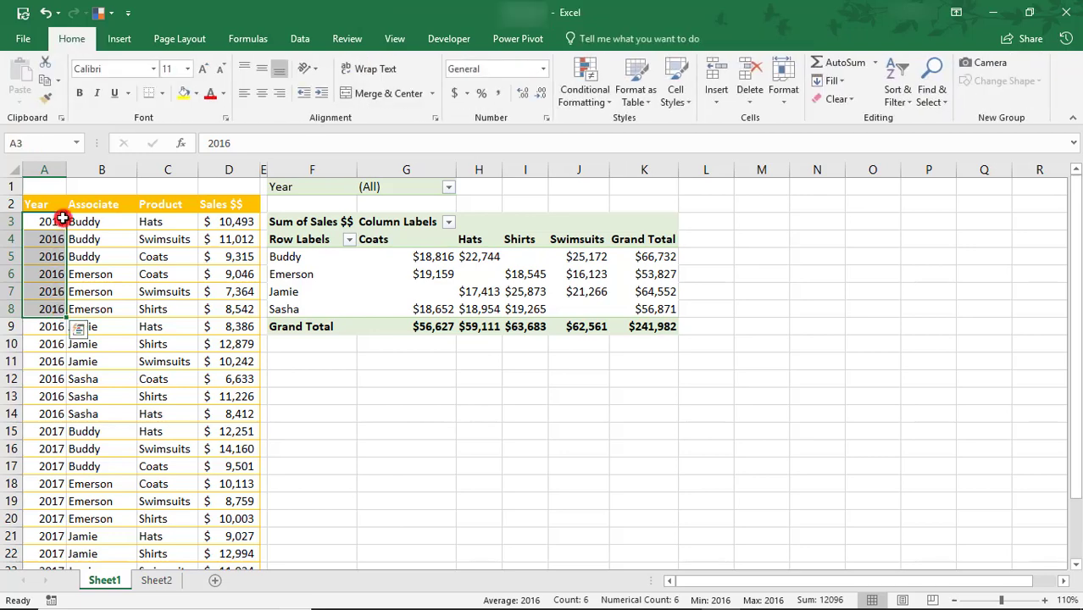
pyautogui.click(406, 291)
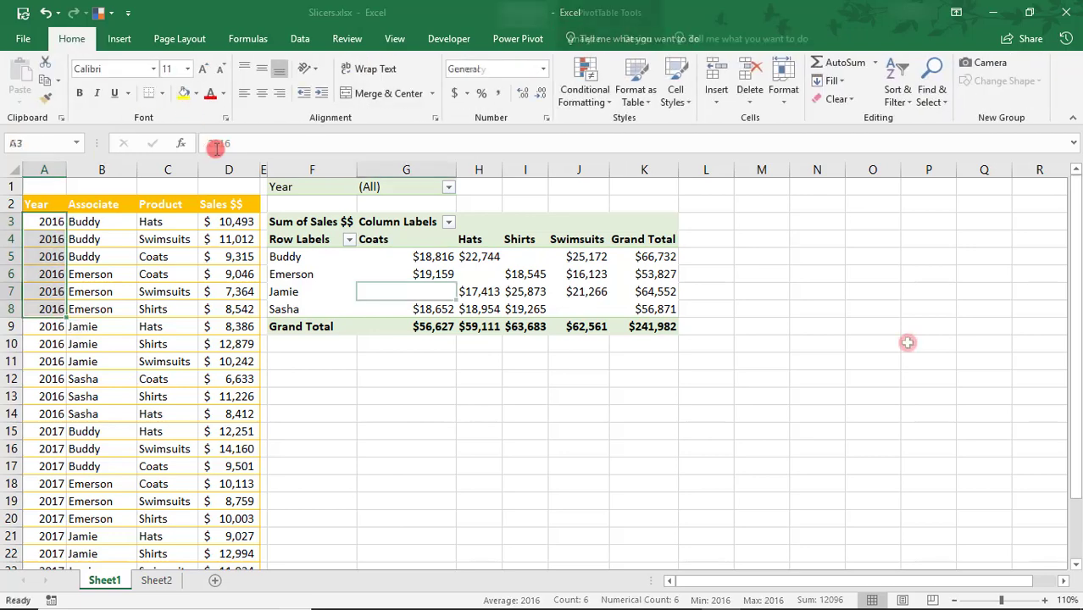
pyautogui.click(58, 223)
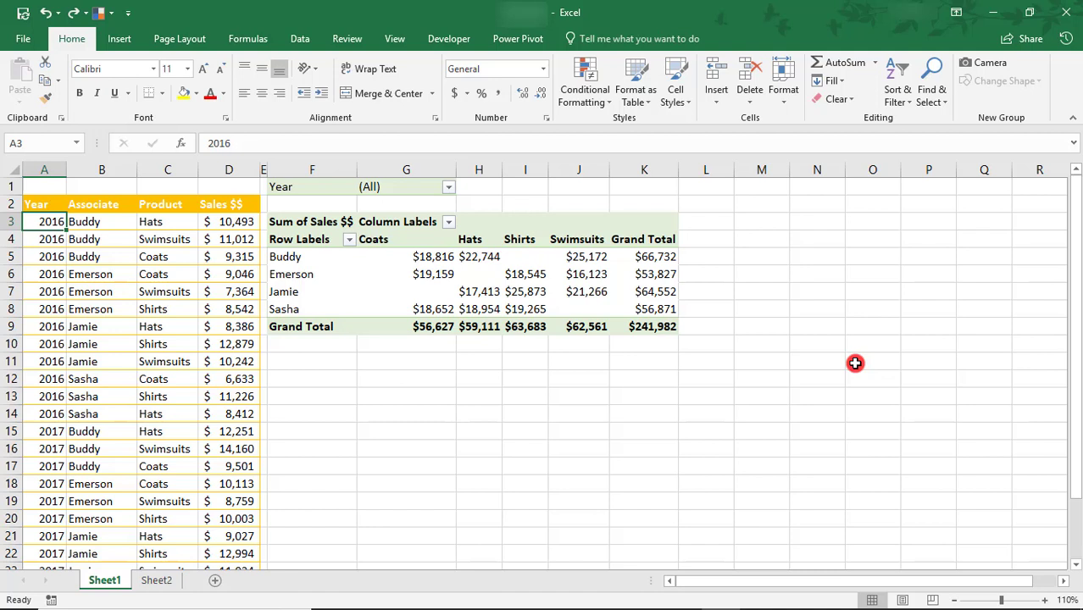
pyautogui.write('1-0')
pyautogui.press('Return')
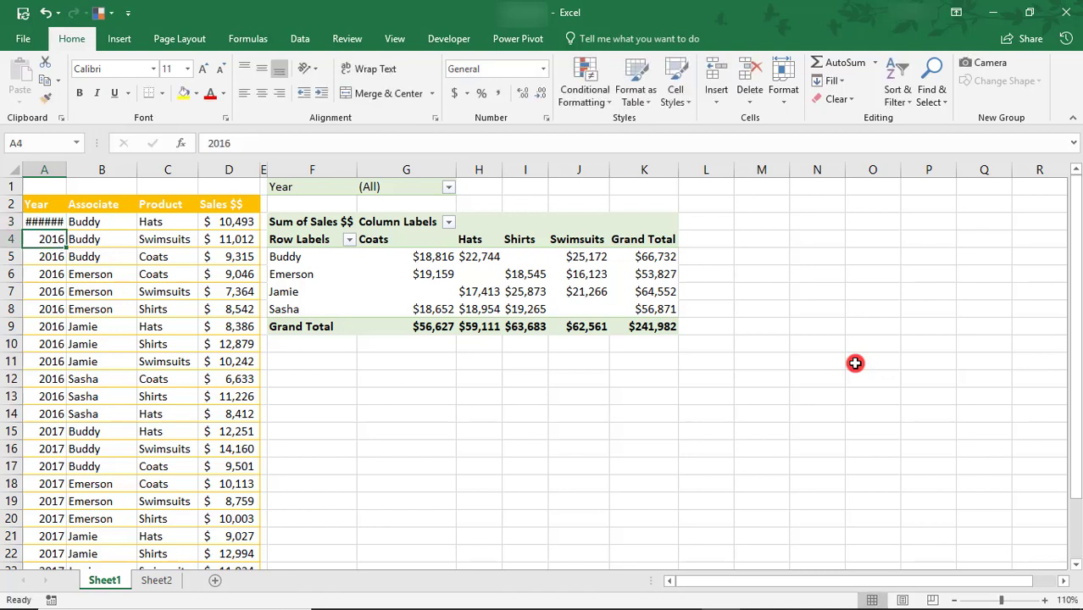
pyautogui.write('2-01-')
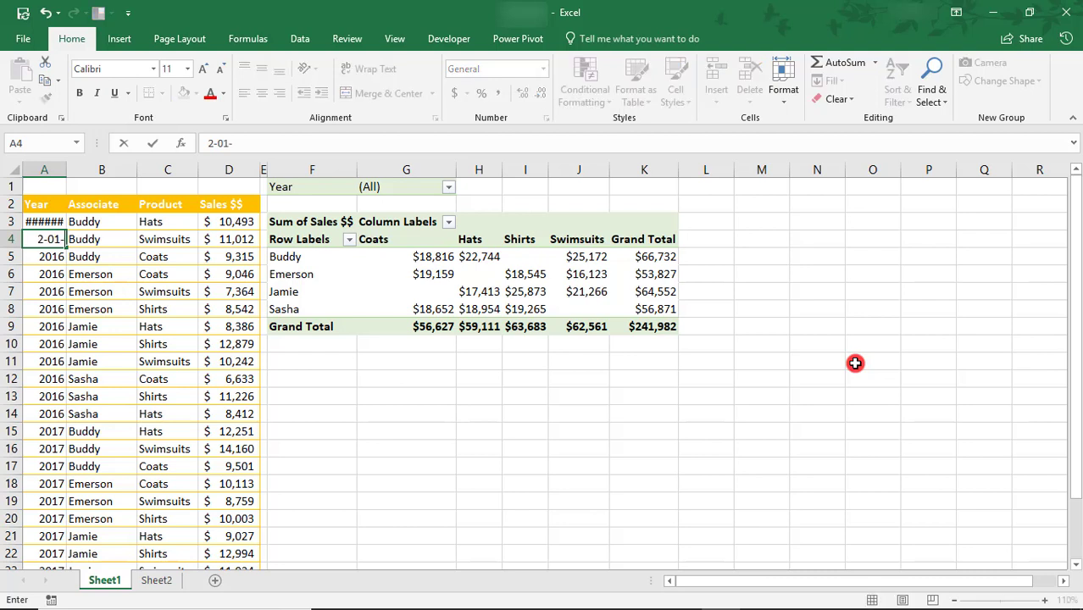
pyautogui.write('2016')
pyautogui.press('Return')
pyautogui.write('3-01-')
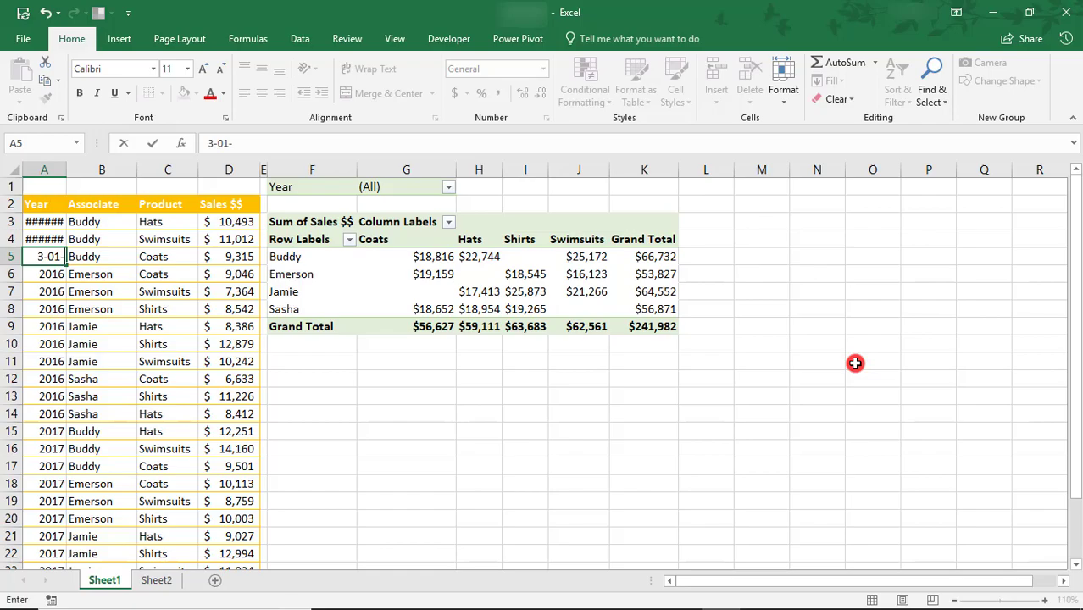
pyautogui.write('2016')
pyautogui.press('Return')
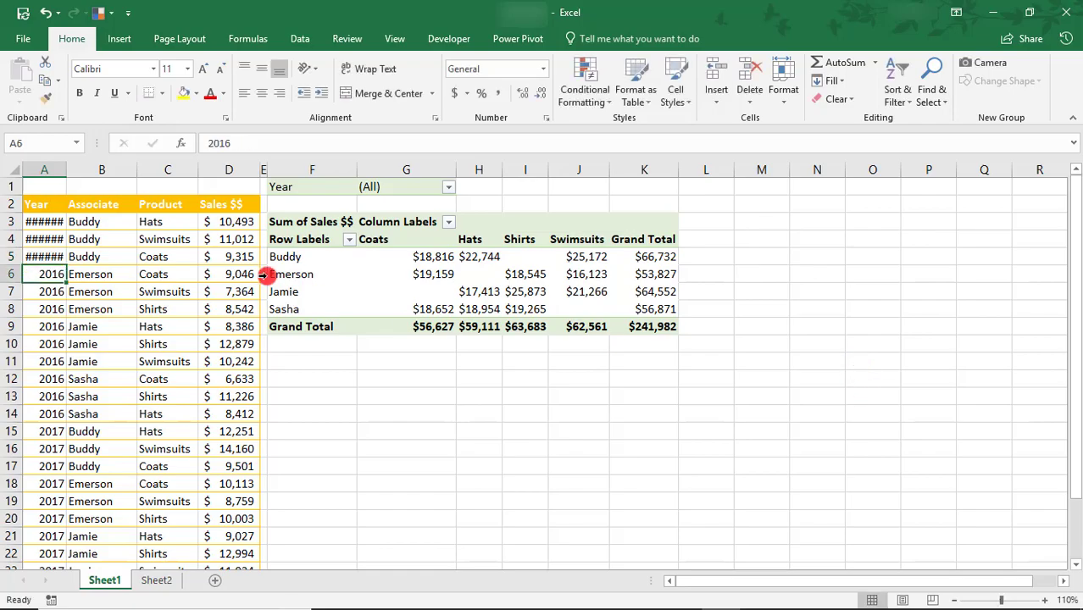
# Autofit column A and rename header cell A2 to 'Dates'.
pyautogui.doubleClick(66, 161)
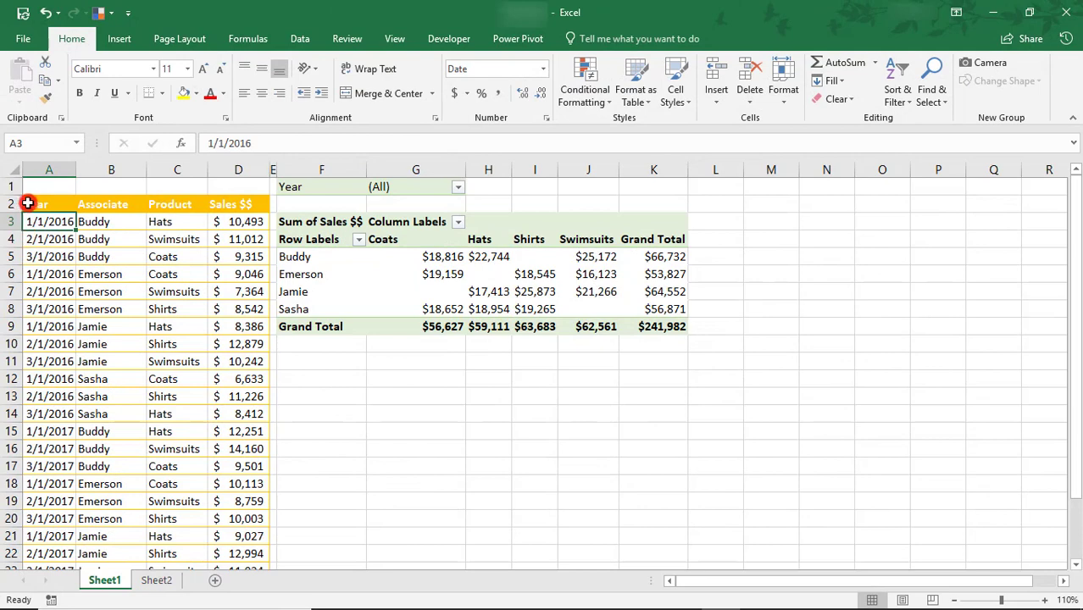
pyautogui.click(39, 202)
pyautogui.write('Da')
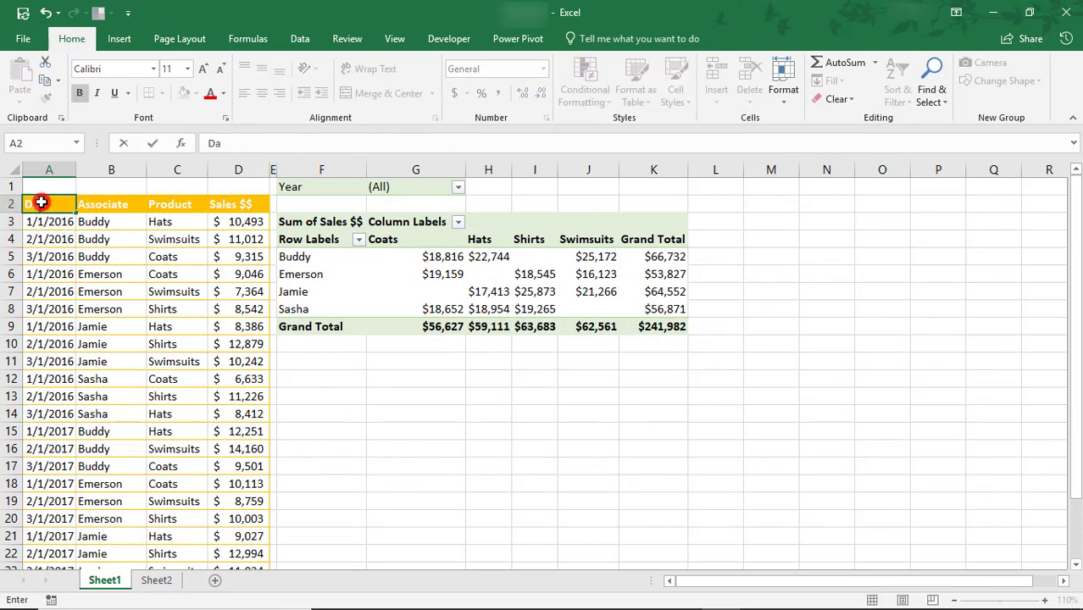
pyautogui.write('tes')
pyautogui.press('Return')
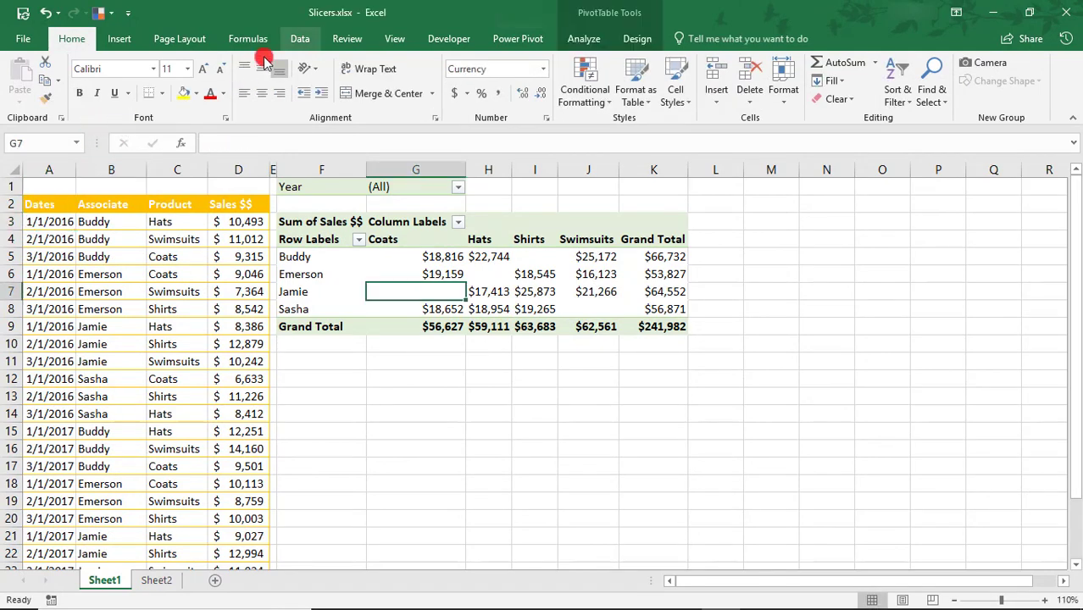
# Refresh all data, then insert a timeline for the PivotTable on the Dates field.
pyautogui.click(300, 38)
pyautogui.click(279, 68)
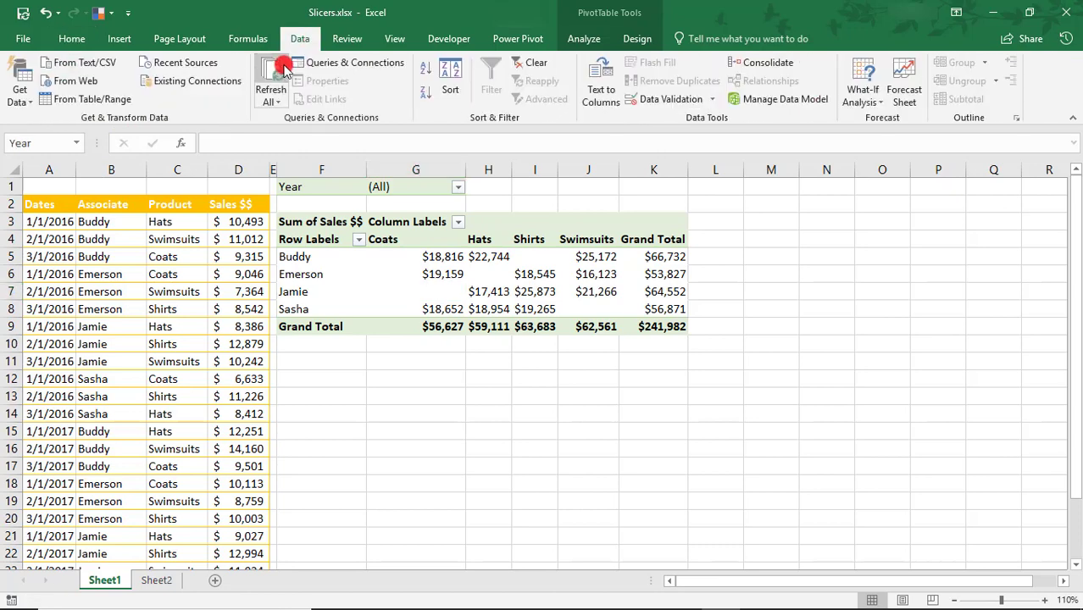
pyautogui.click(596, 39)
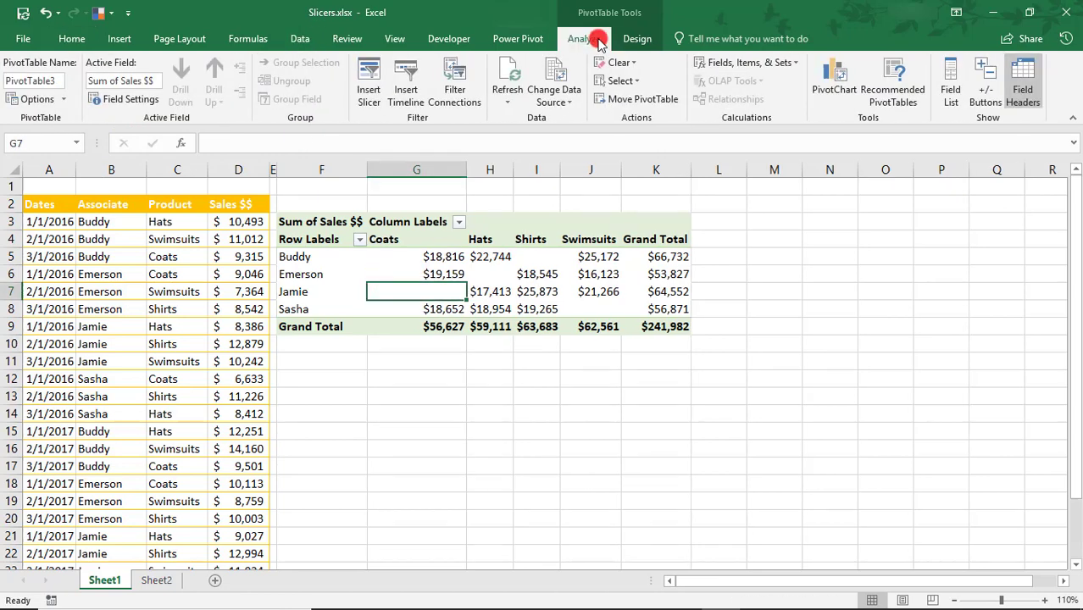
pyautogui.click(407, 98)
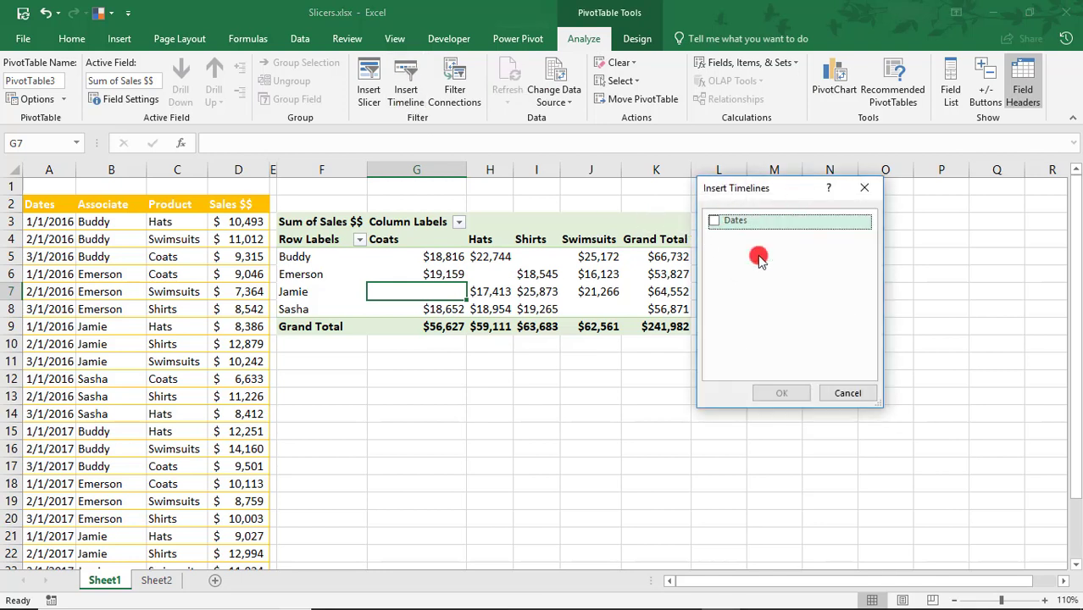
pyautogui.click(715, 230)
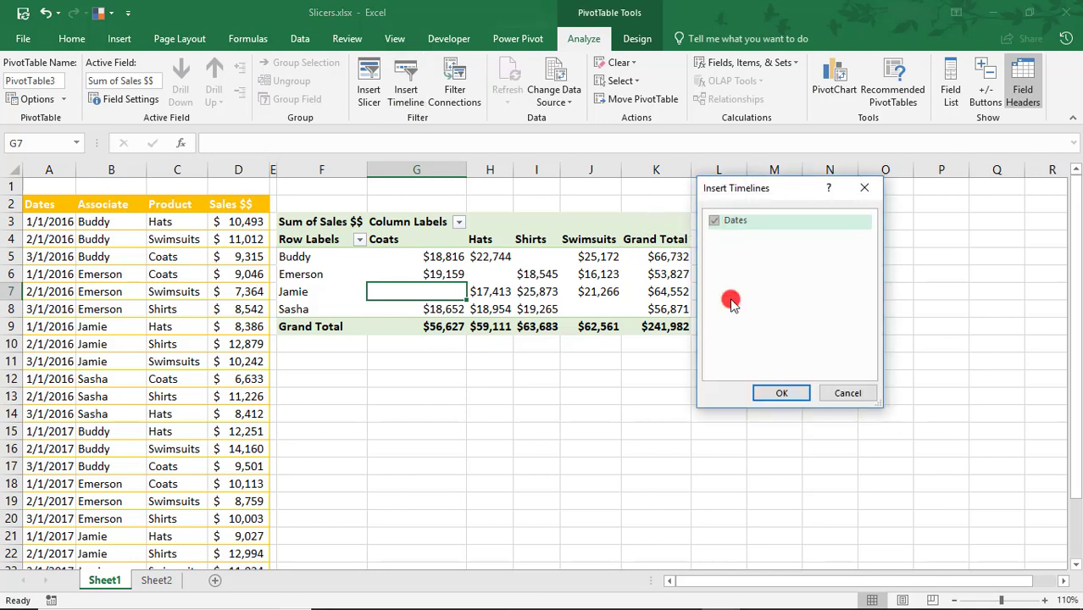
pyautogui.click(761, 392)
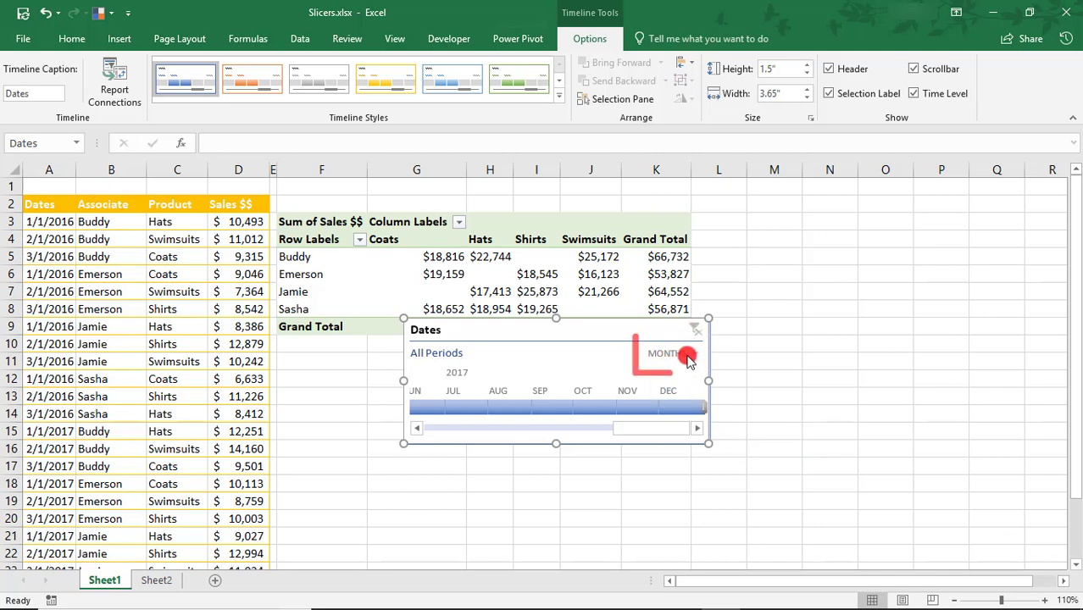
# Widen the Dates timeline to 7.53" and scroll it back to show Jan 2016 onward.
pyautogui.click(684, 355)
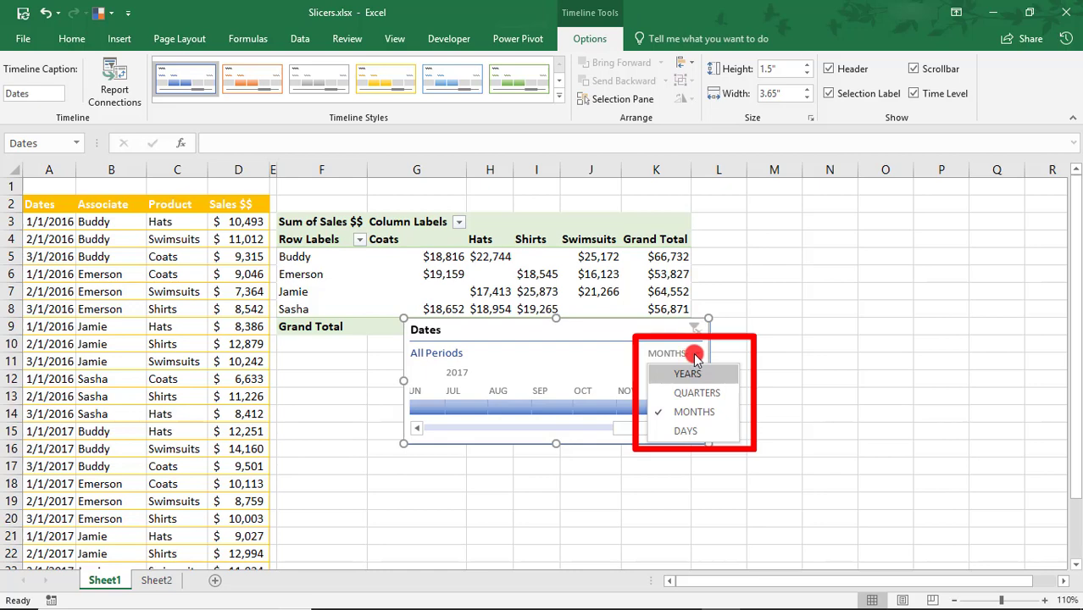
pyautogui.press('Escape')
pyautogui.press('Escape')
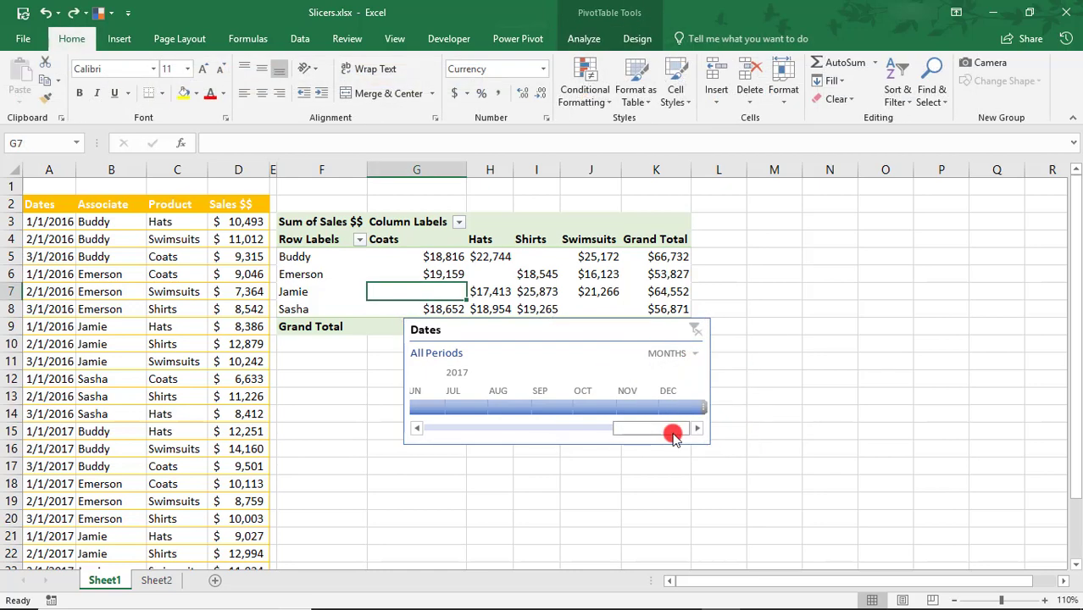
pyautogui.moveTo(622, 433); pyautogui.dragTo(1033, 442)
pyautogui.click(701, 445)
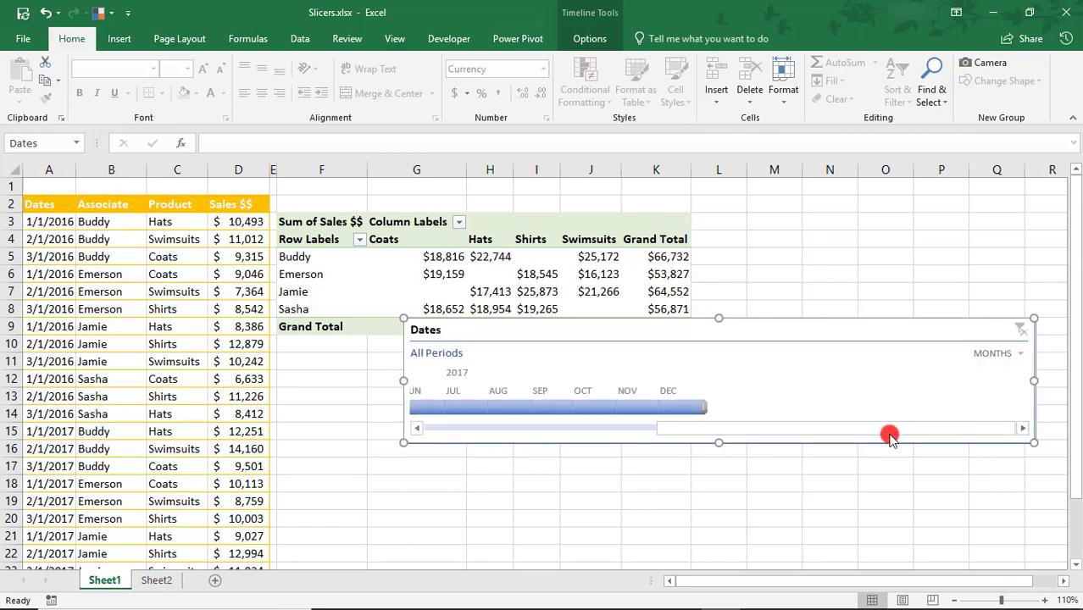
pyautogui.moveTo(821, 433); pyautogui.dragTo(505, 446)
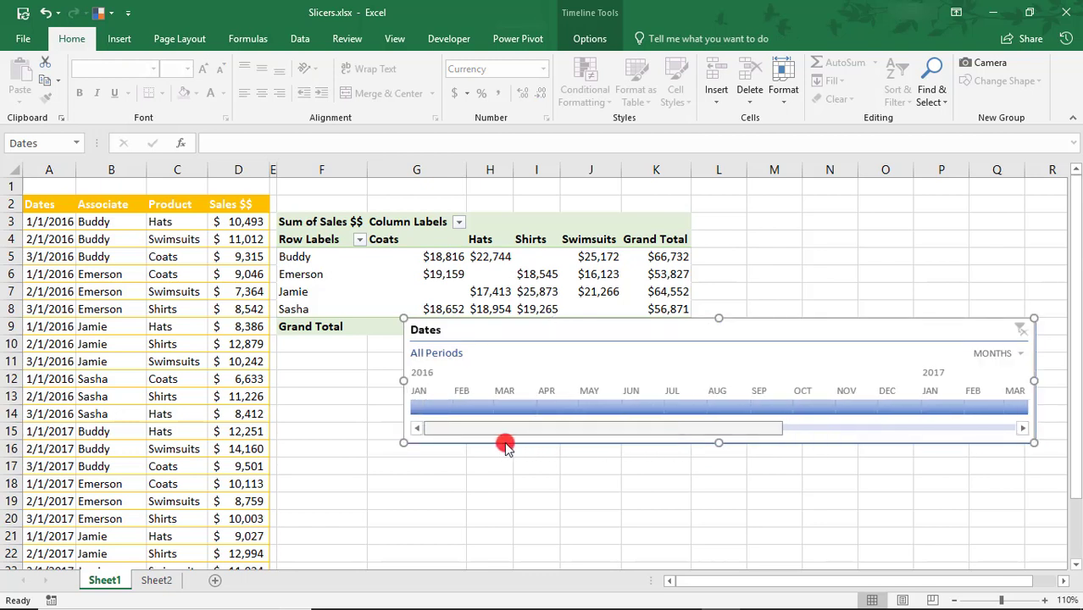
# Select JAN through FEB 2016 on the Dates timeline.
pyautogui.click(429, 411)
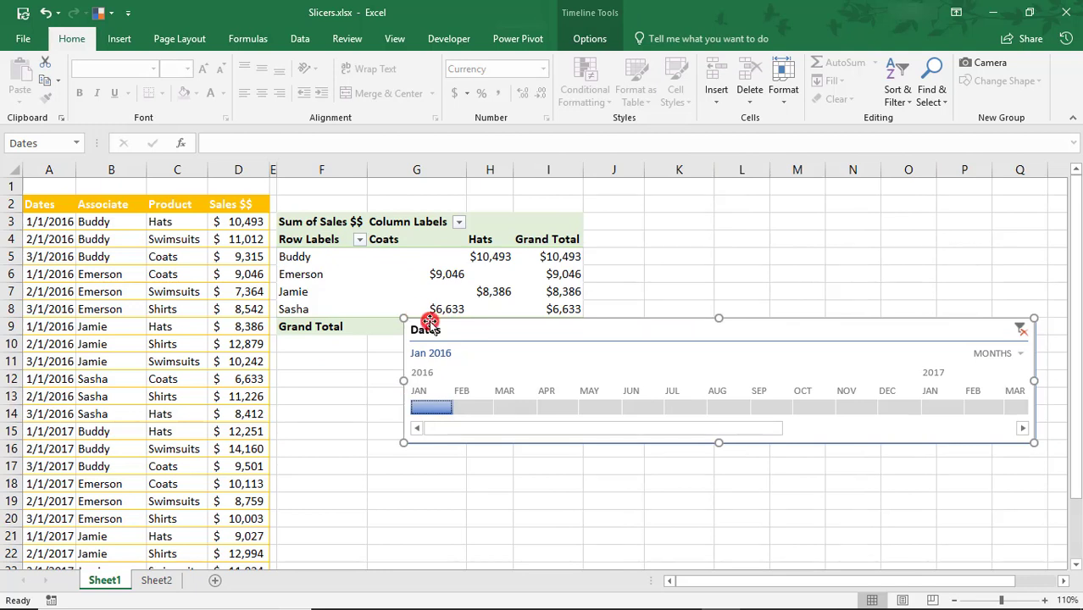
pyautogui.moveTo(458, 405)
pyautogui.mouseDown()
pyautogui.moveTo(520, 413)
pyautogui.moveTo(489, 415)
pyautogui.mouseUp()
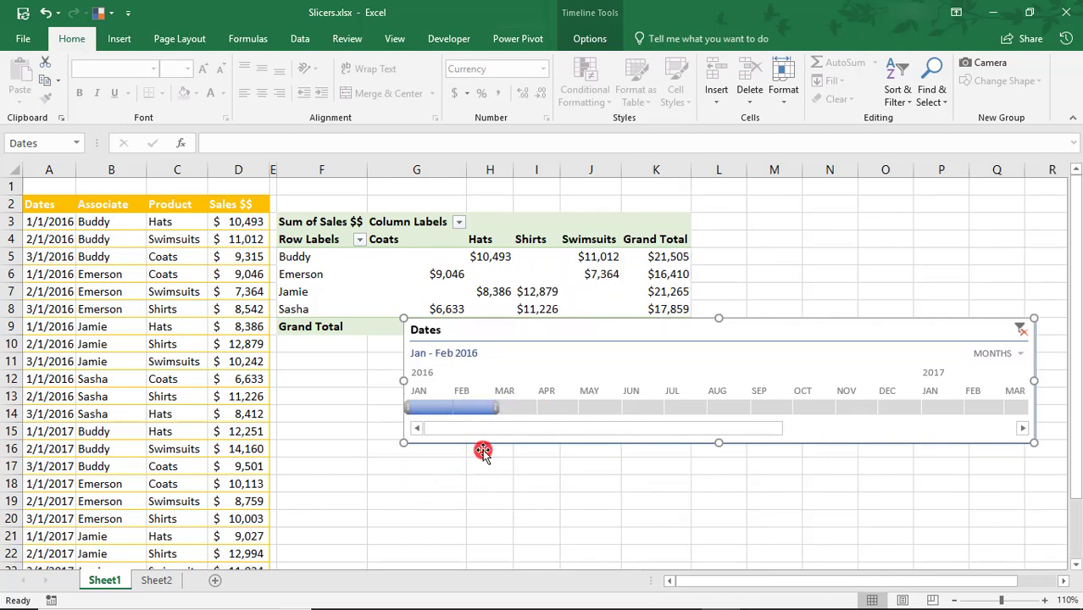
pyautogui.click(593, 39)
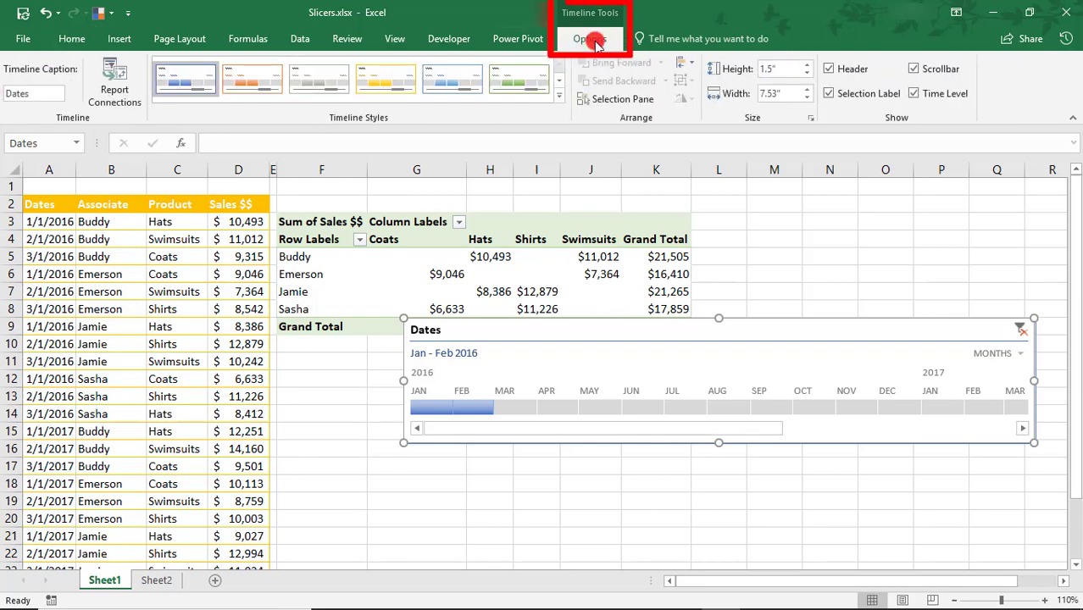
pyautogui.doubleClick(49, 94)
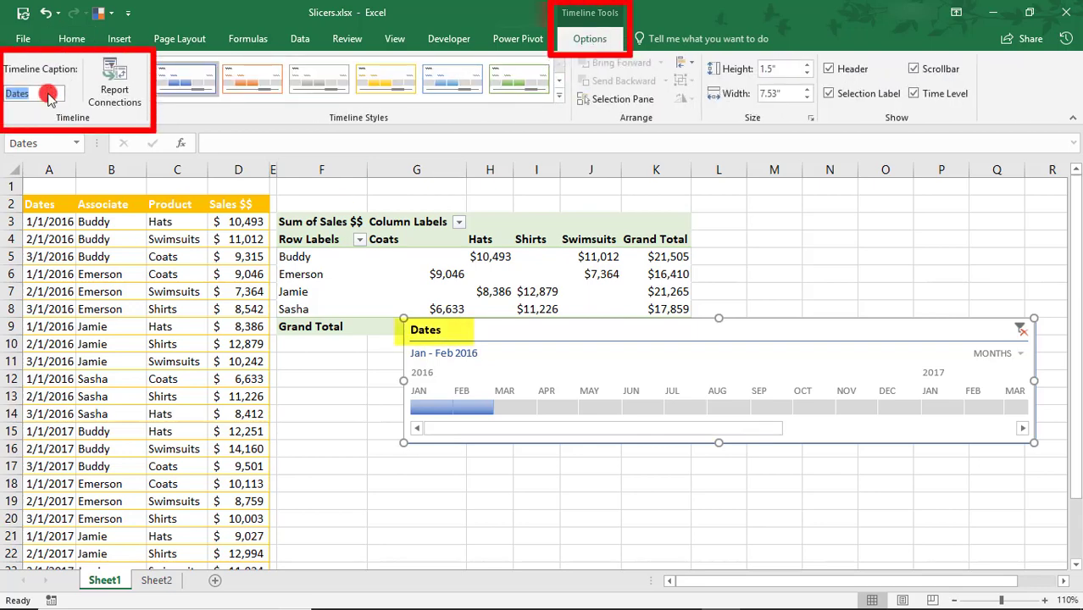
pyautogui.click(115, 87)
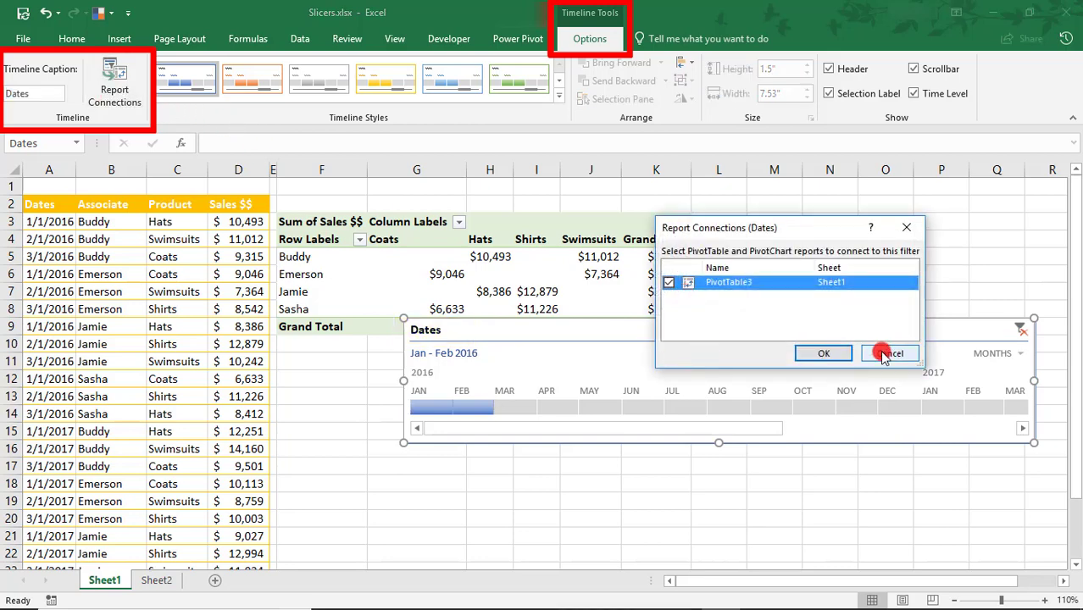
pyautogui.click(883, 354)
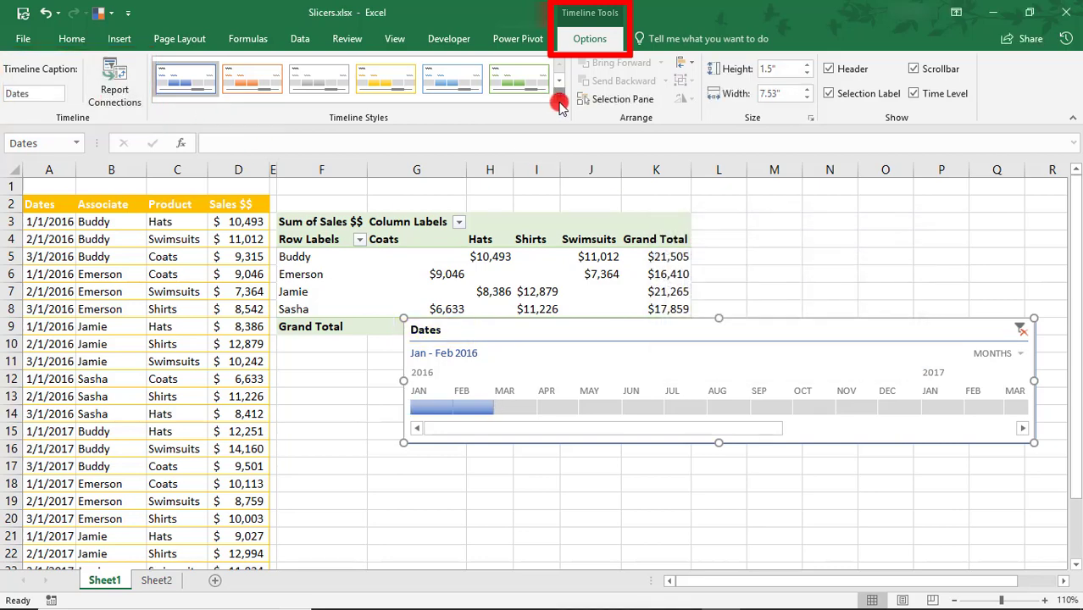
pyautogui.click(558, 98)
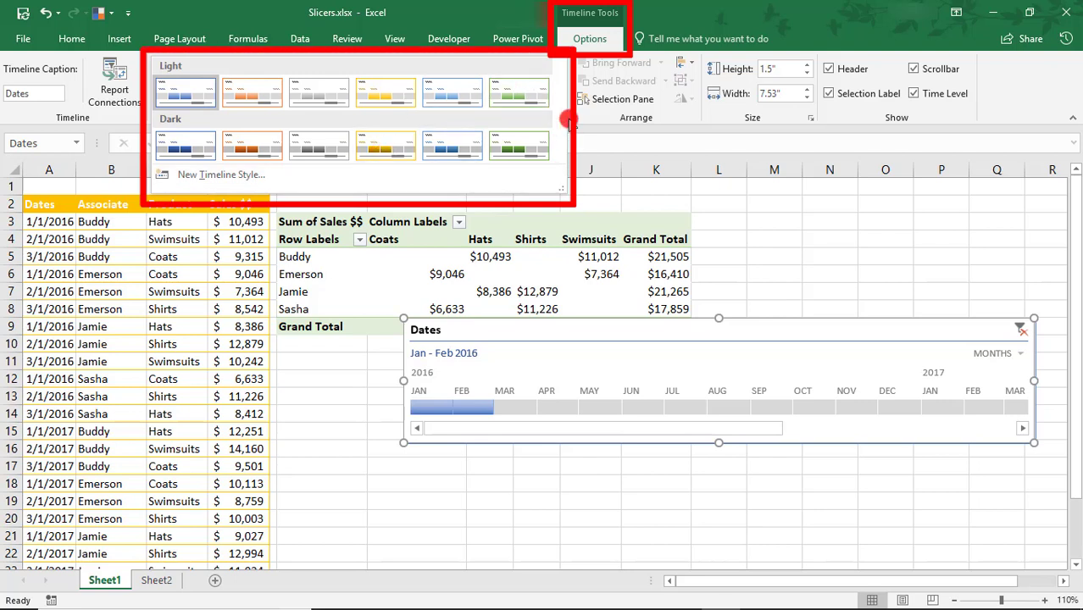
pyautogui.click(597, 123)
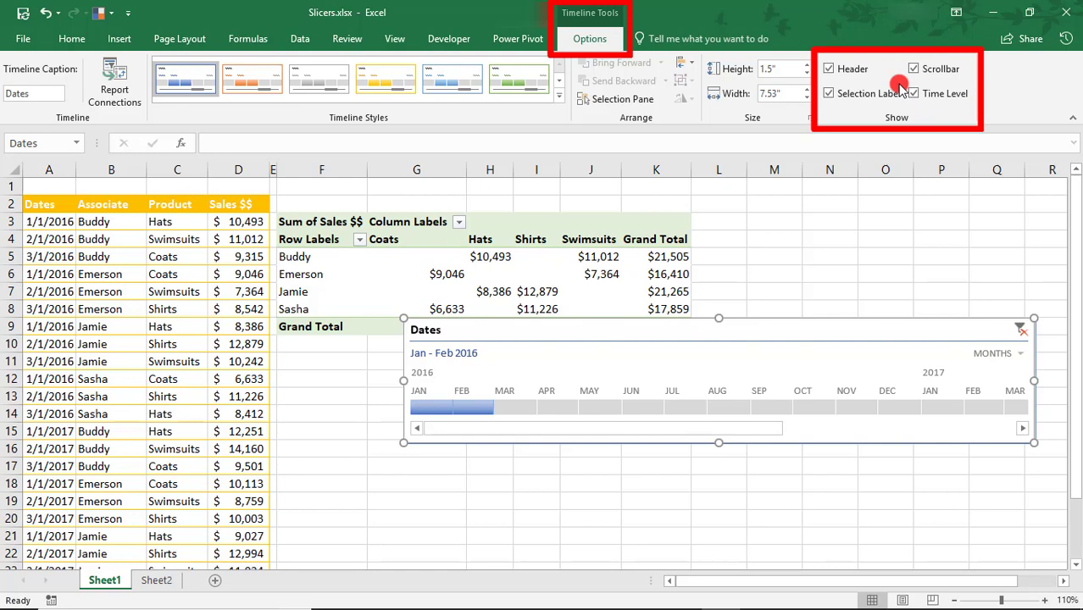
pyautogui.click(810, 347)
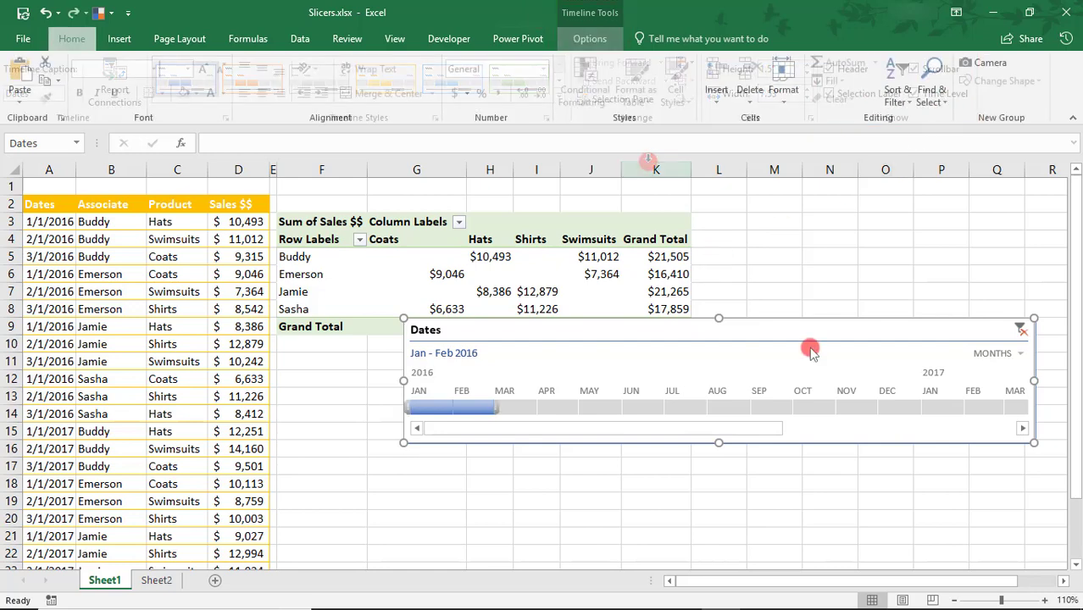
# Cut the Dates timeline from Sheet1, paste it onto Sheet2, and shrink it near the slicers.
pyautogui.hotkey('ctrl', 'x')
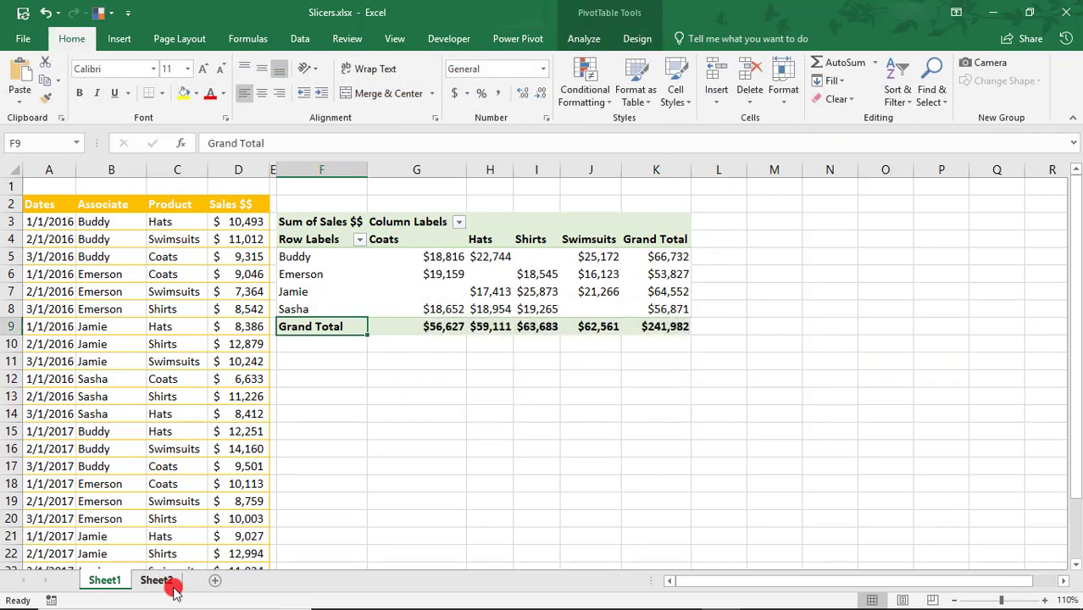
pyautogui.click(170, 582)
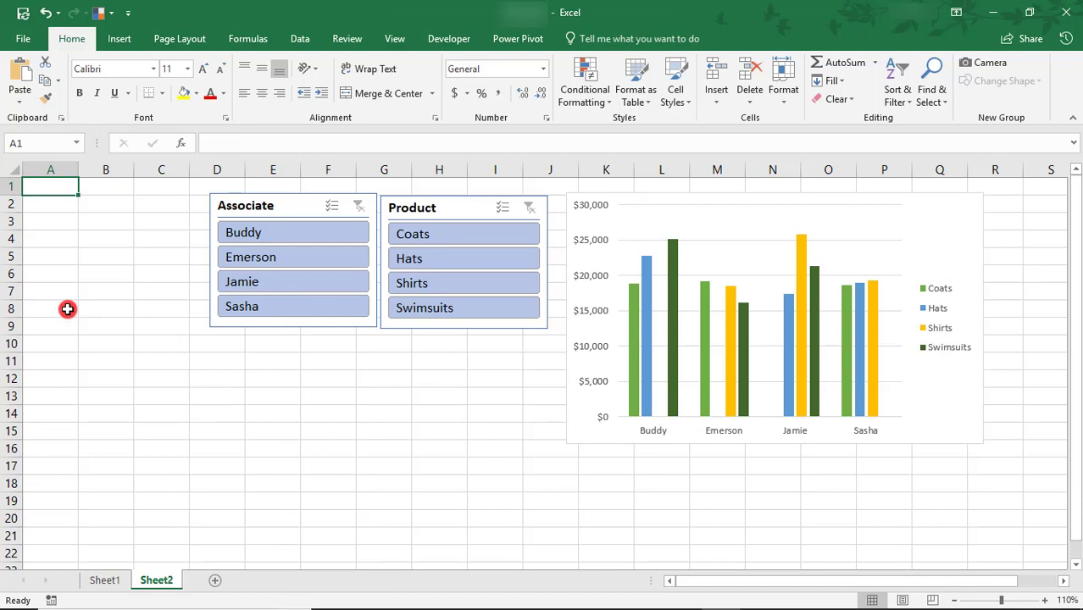
pyautogui.hotkey('ctrl', 'v')
pyautogui.moveTo(399, 187); pyautogui.dragTo(372, 357)
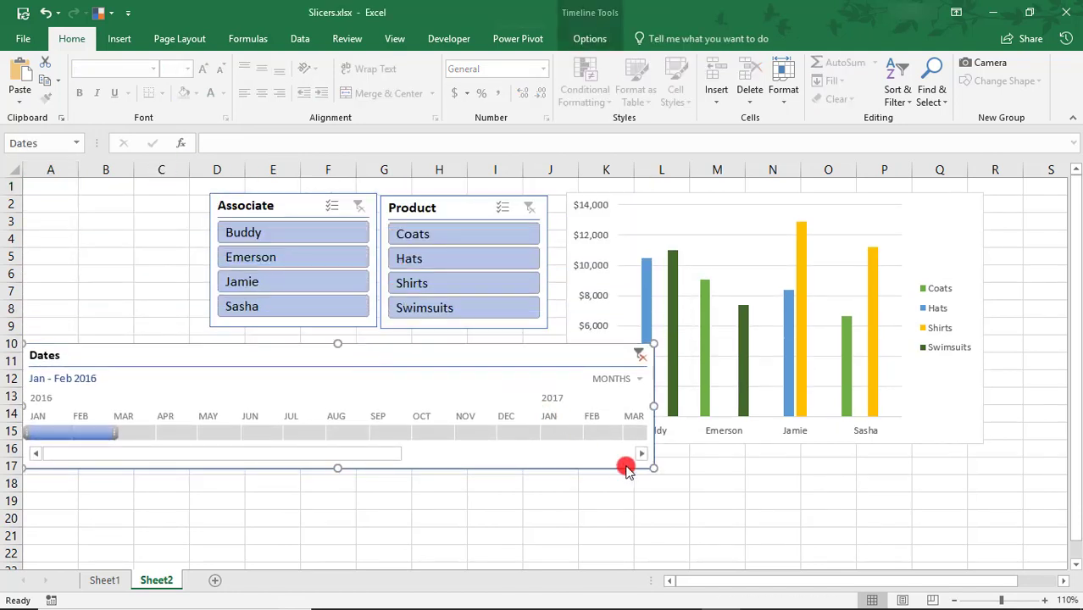
pyautogui.moveTo(654, 466); pyautogui.dragTo(219, 431)
pyautogui.moveTo(140, 348); pyautogui.dragTo(119, 184)
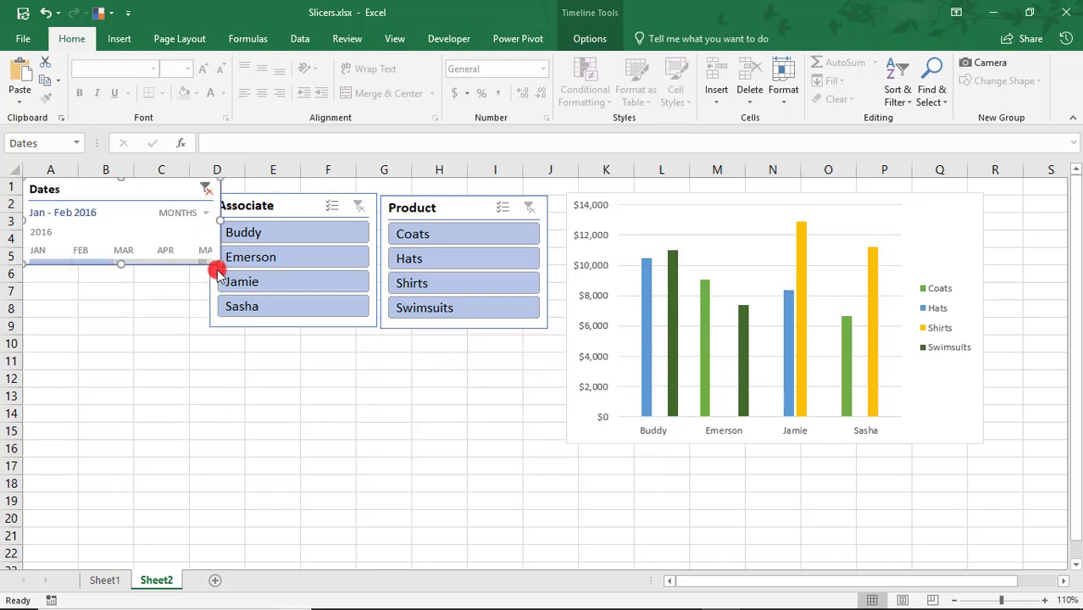
pyautogui.moveTo(218, 269); pyautogui.dragTo(220, 306)
# Set the timeline to YEARS and fit it beside the Associate slicer, aligned with the slicers.
pyautogui.click(199, 213)
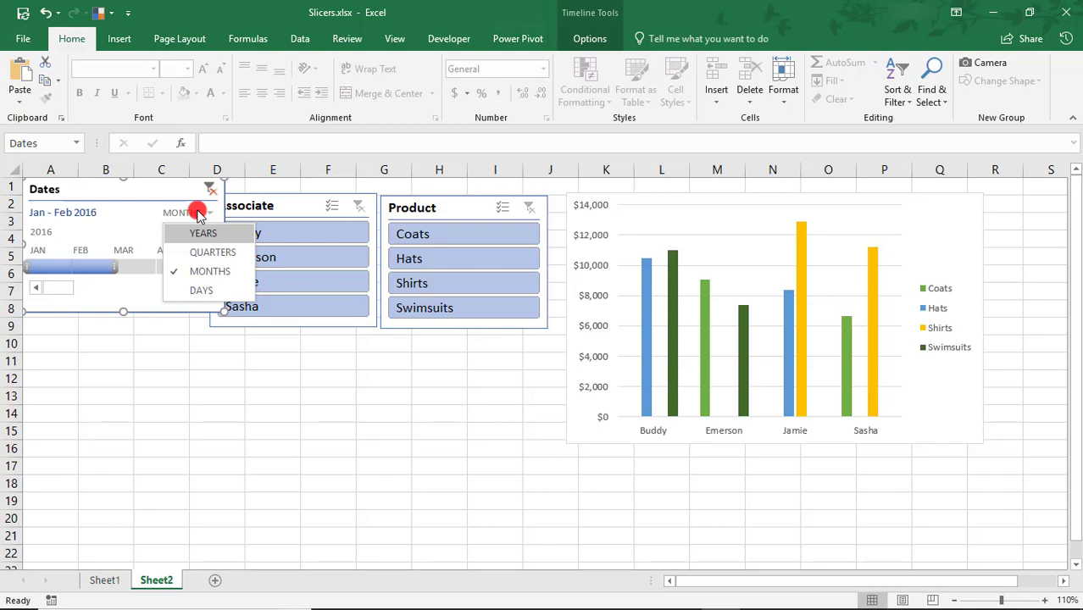
pyautogui.click(202, 232)
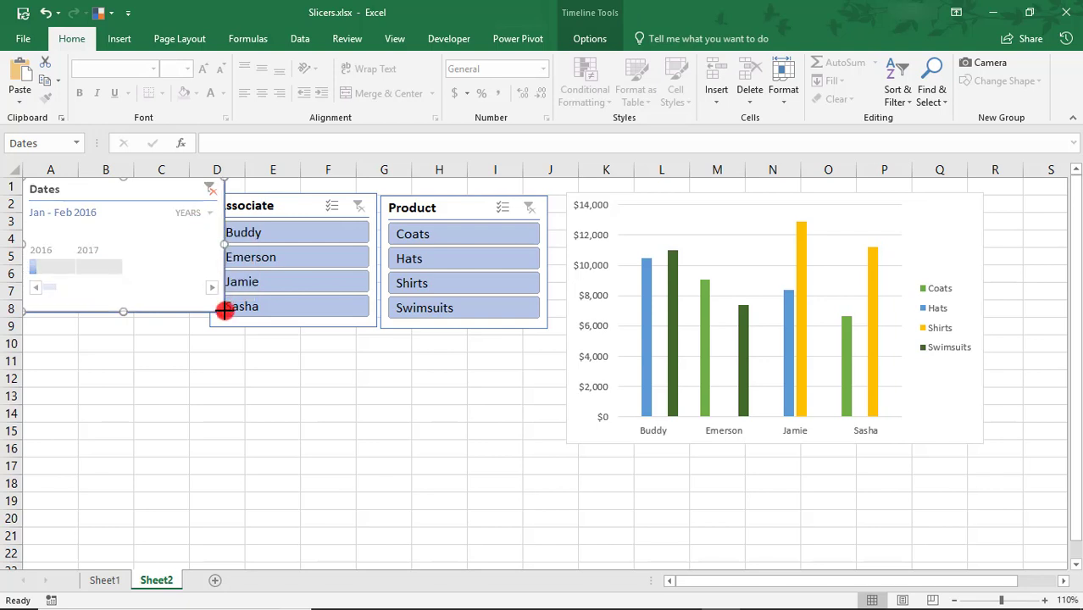
pyautogui.moveTo(223, 310); pyautogui.dragTo(193, 314)
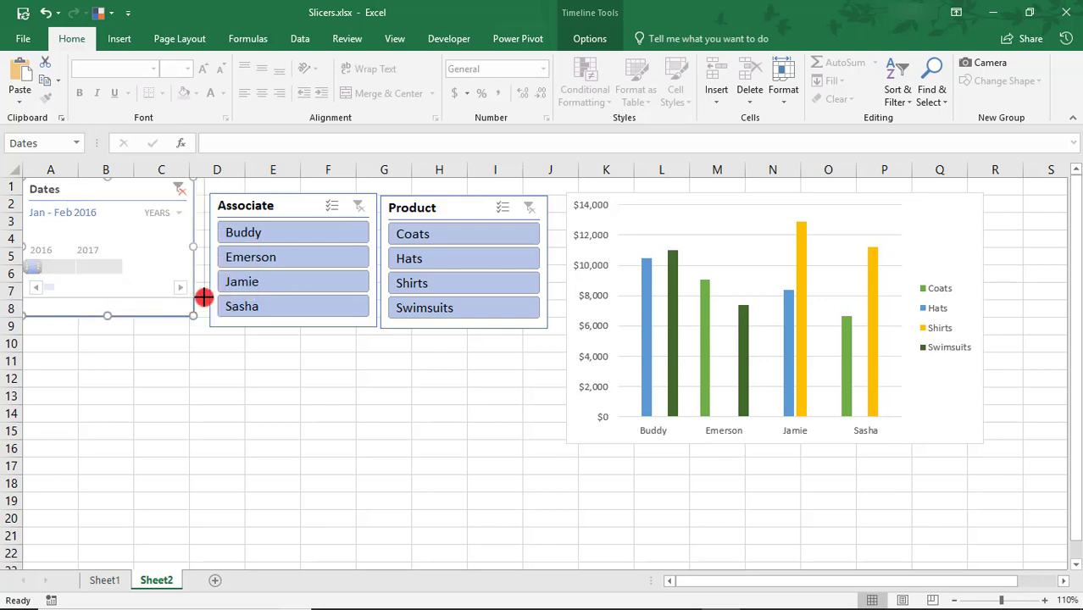
pyautogui.moveTo(169, 184); pyautogui.dragTo(170, 203)
# Select the 2016 tile on the Dates timeline to show only 2016 sales.
pyautogui.click(243, 391)
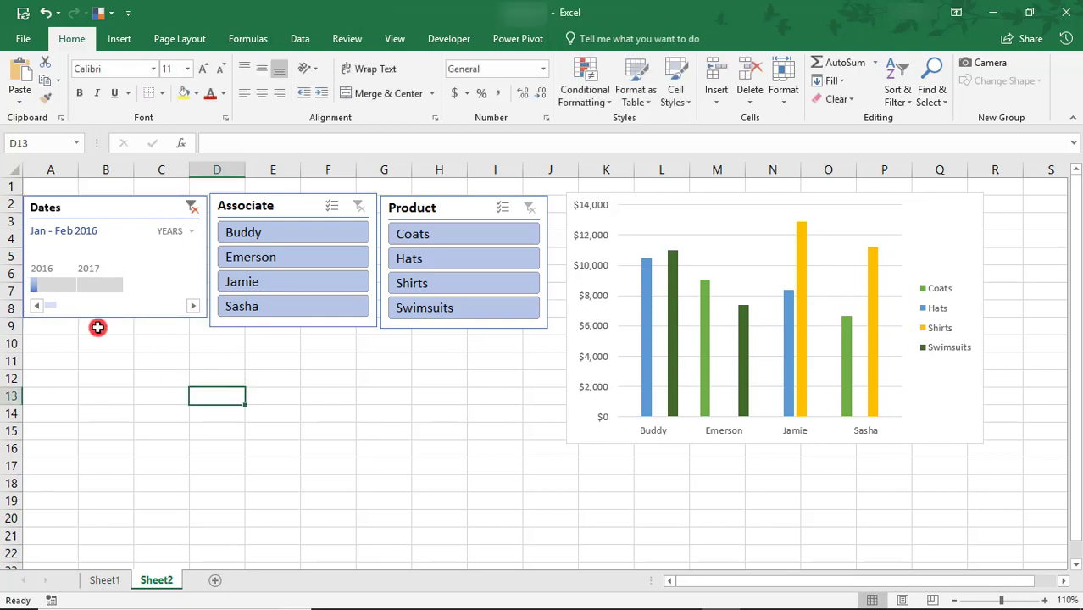
pyautogui.click(41, 285)
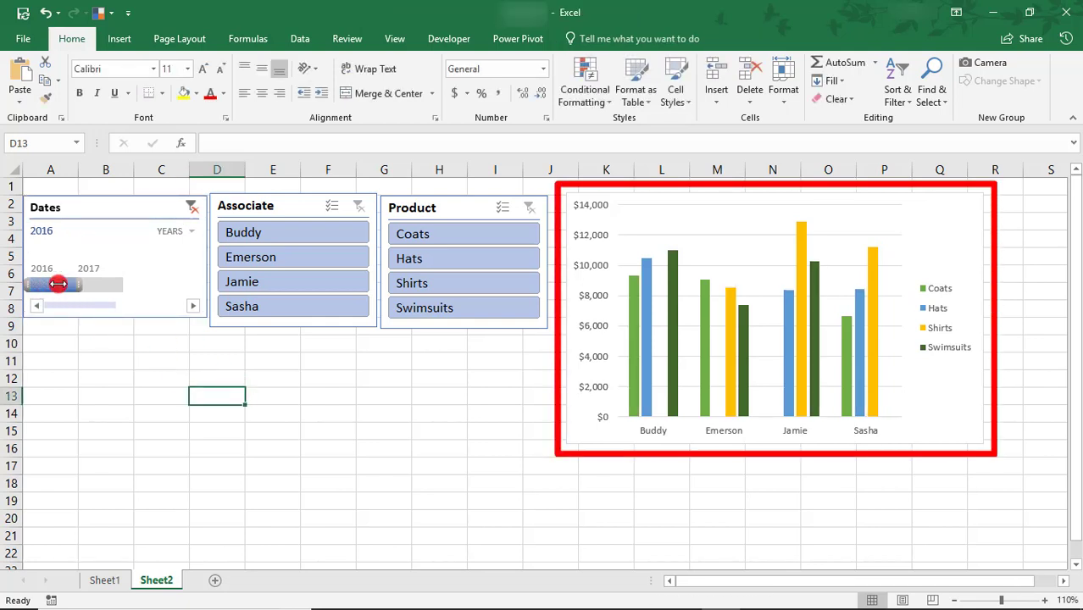
pyautogui.moveTo(58, 284); pyautogui.dragTo(77, 285)
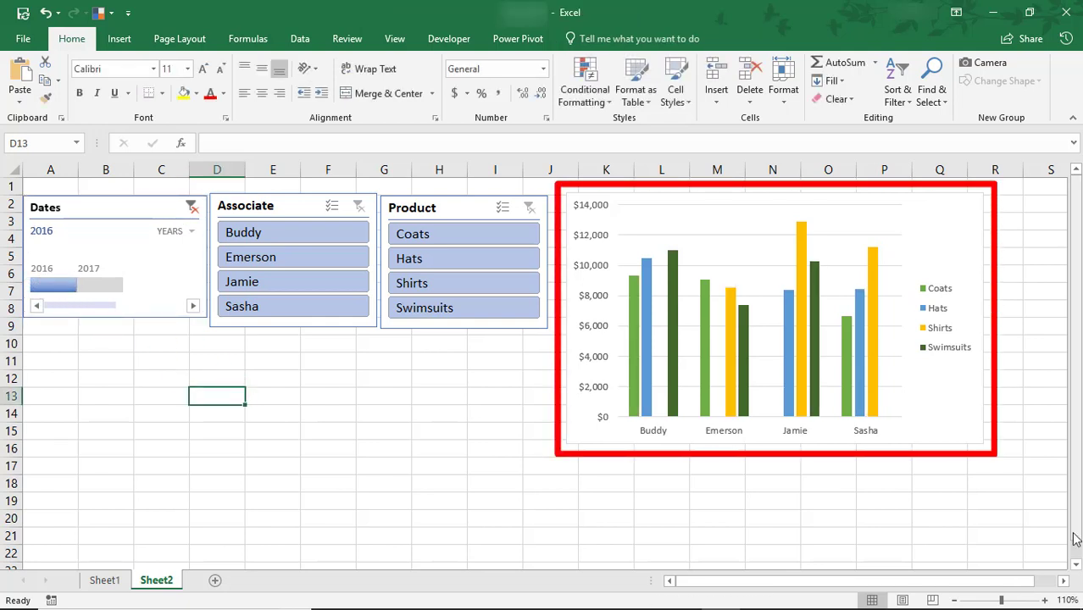